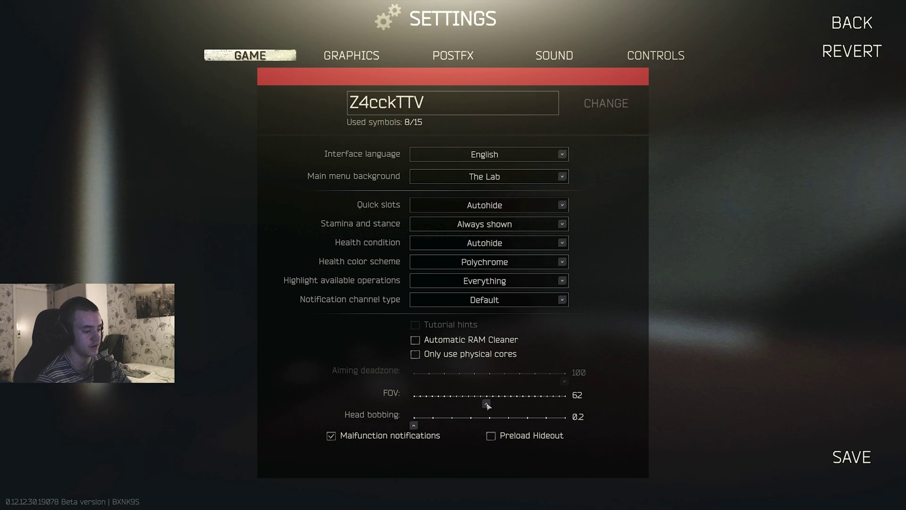
Drag the field of view slider on the Game settings page to 62.
drag(486, 403, 518, 402)
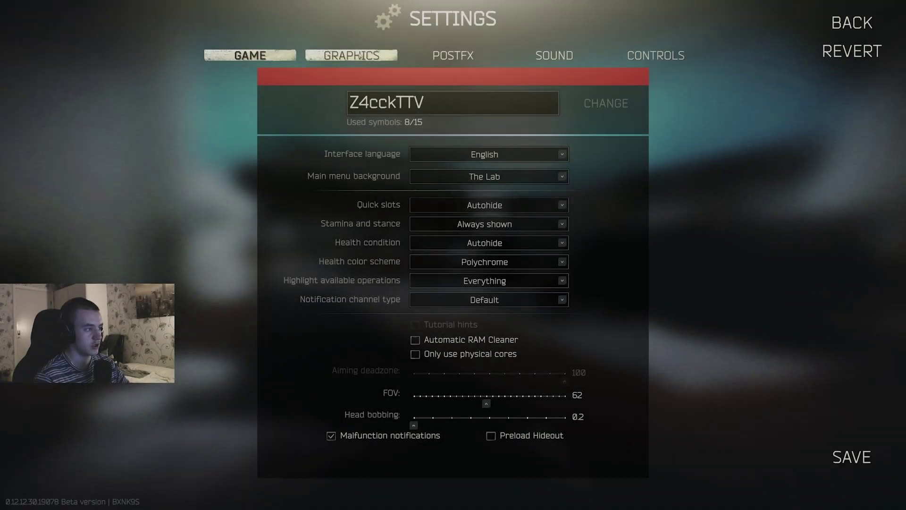
Switch to Graphics and confirm the aspect ratio stays 16:9 at 2560x1440 Fullscreen.
click(351, 55)
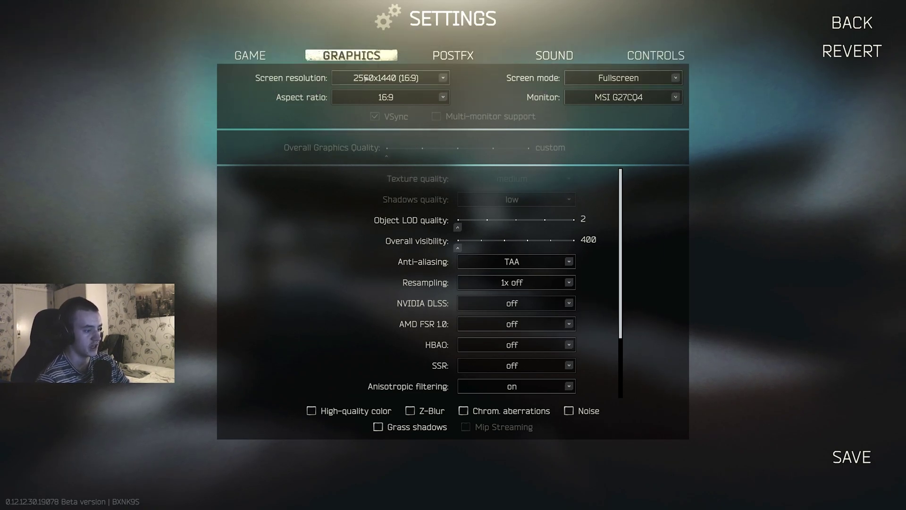
mouse_move(439, 303)
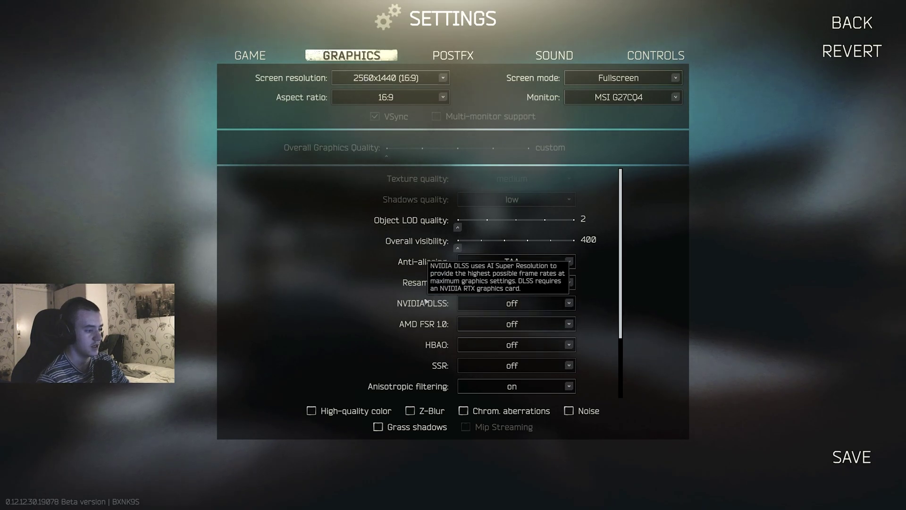
click(392, 98)
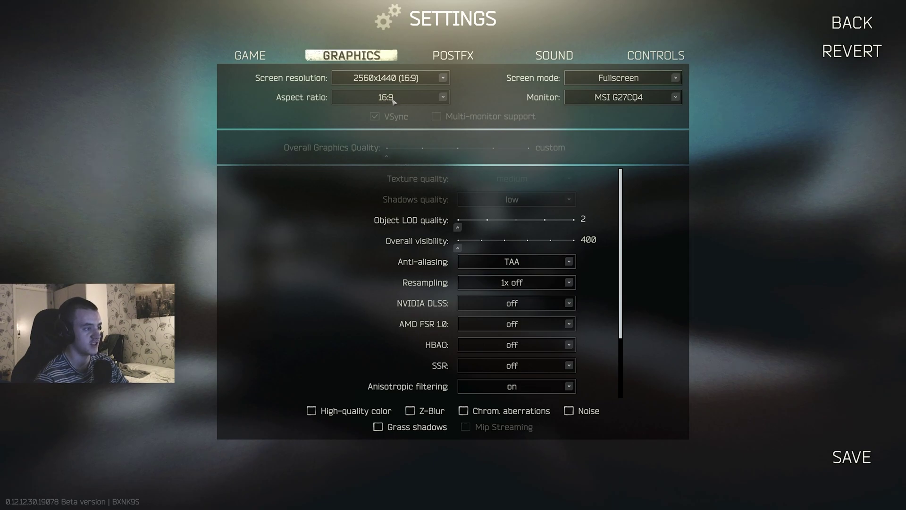
mouse_move(517, 181)
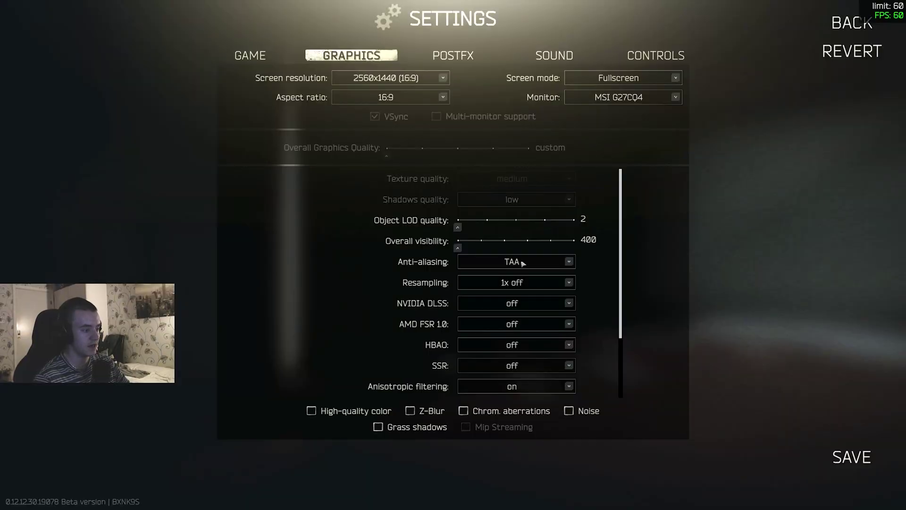
Review the resampling options, trying 1x off and 0.75x downsampling.
click(510, 284)
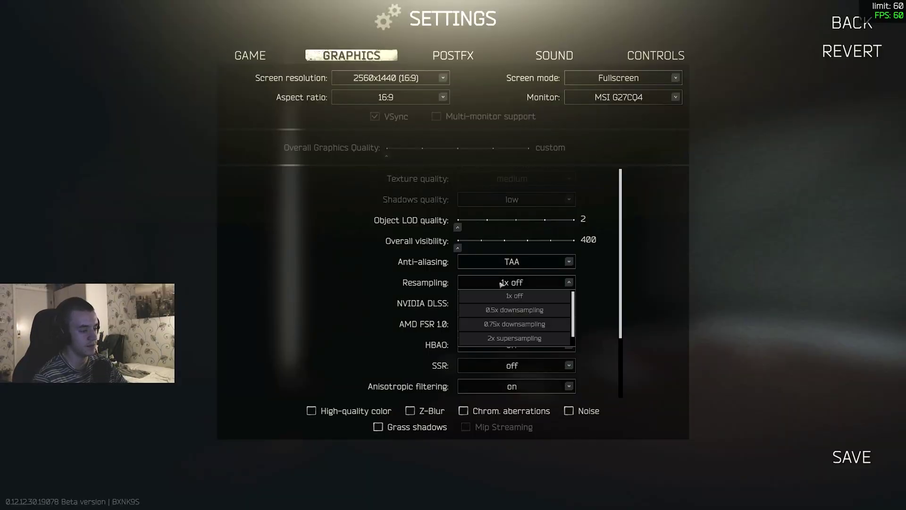
click(520, 296)
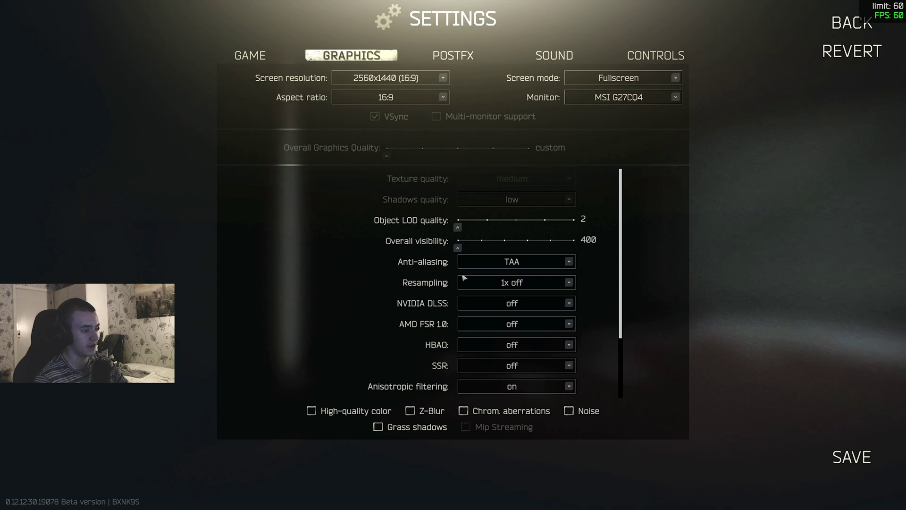
click(486, 282)
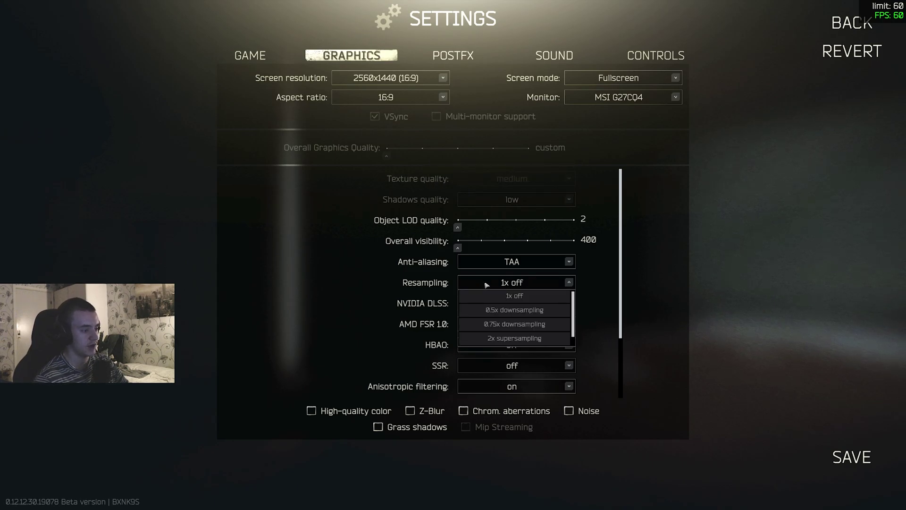
click(493, 324)
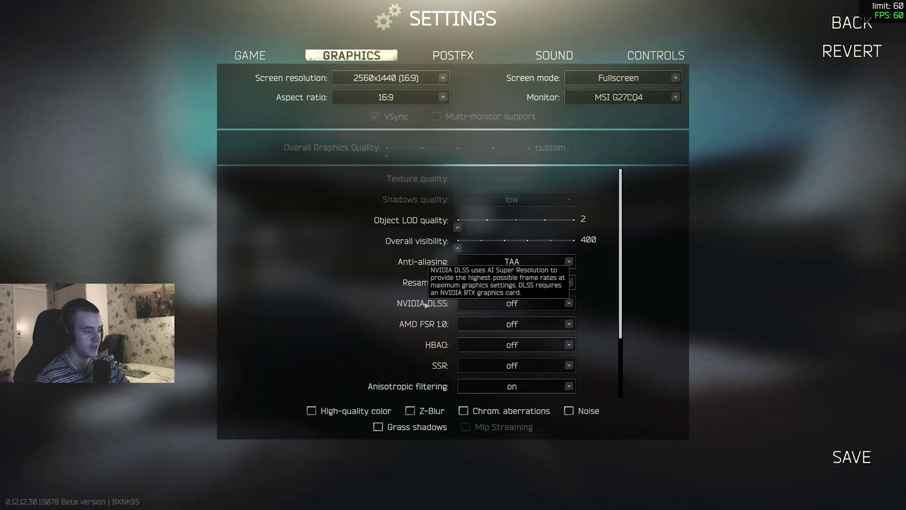
Leave NVIDIA DLSS, AMD FSR 1.0, HBAO and SSR off, then scroll down to NVIDIA Reflex.
click(481, 305)
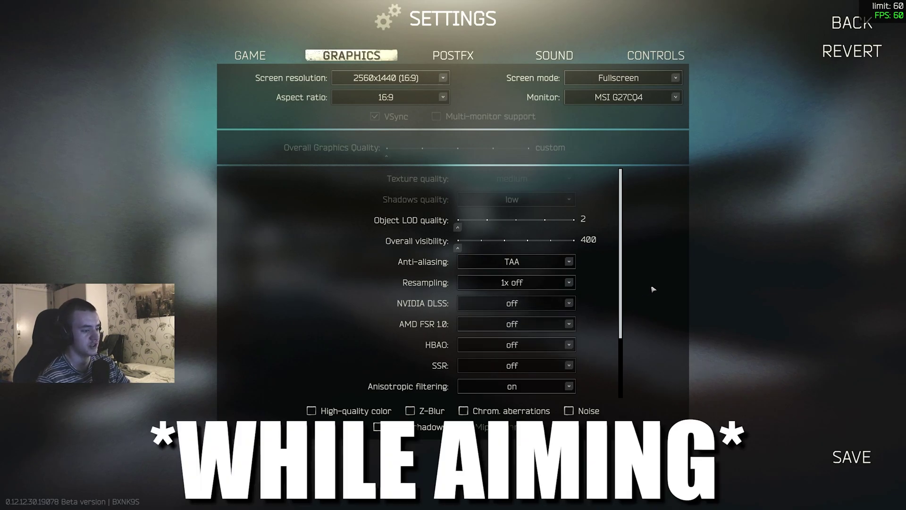
click(531, 307)
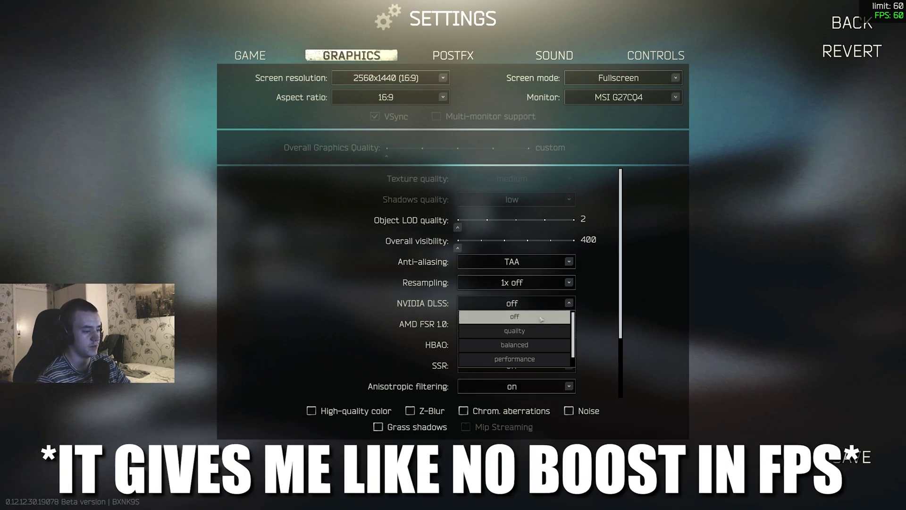
mouse_move(426, 330)
click(496, 324)
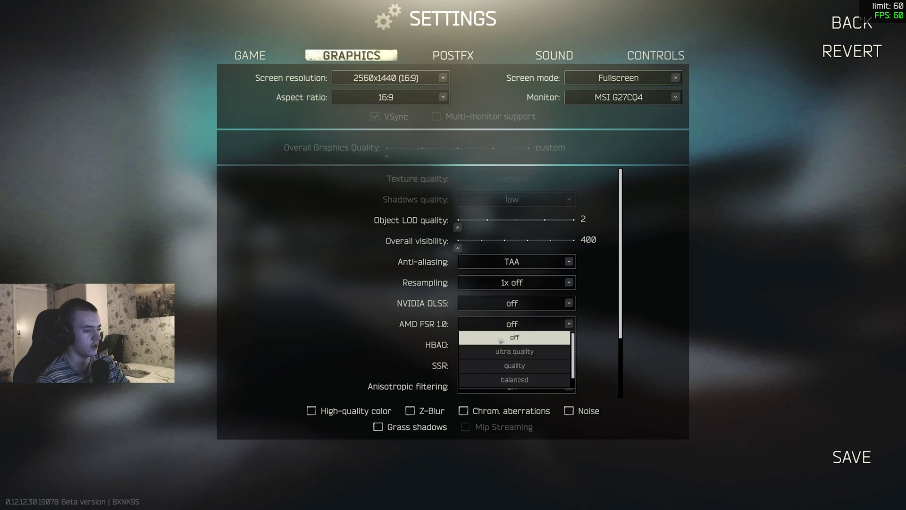
click(485, 348)
click(515, 367)
scroll(427, 377, down, 1)
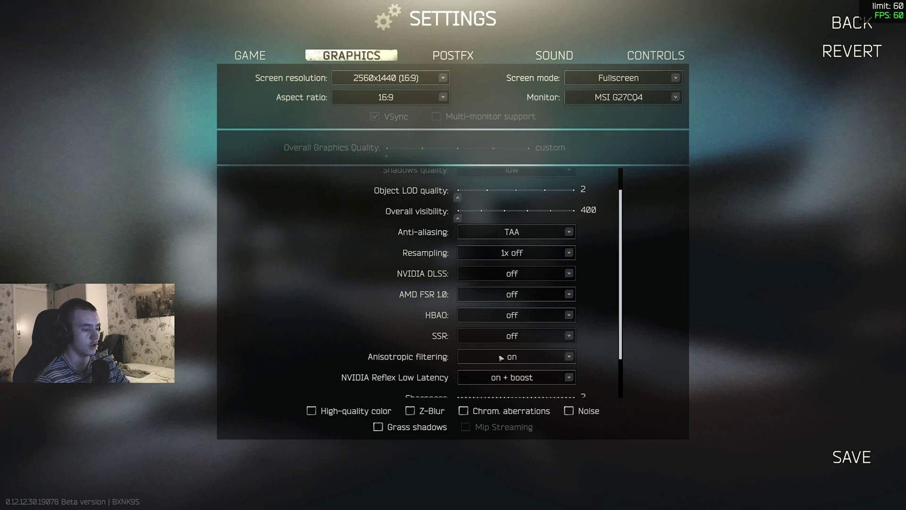
Keep anisotropic filtering on and slightly lower the image sharpness slider.
click(517, 357)
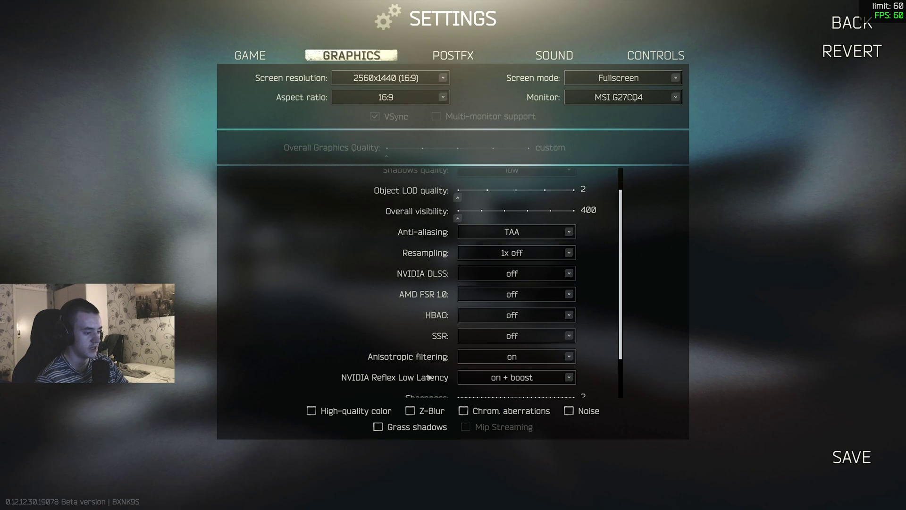
scroll(427, 377, down, 1)
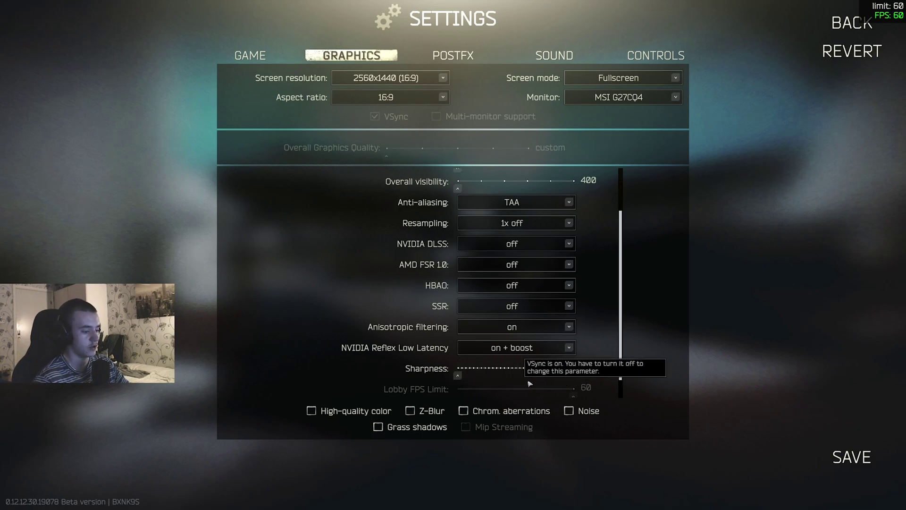
mouse_move(534, 376)
mouse_down()
mouse_move(457, 380)
mouse_move(538, 378)
mouse_up()
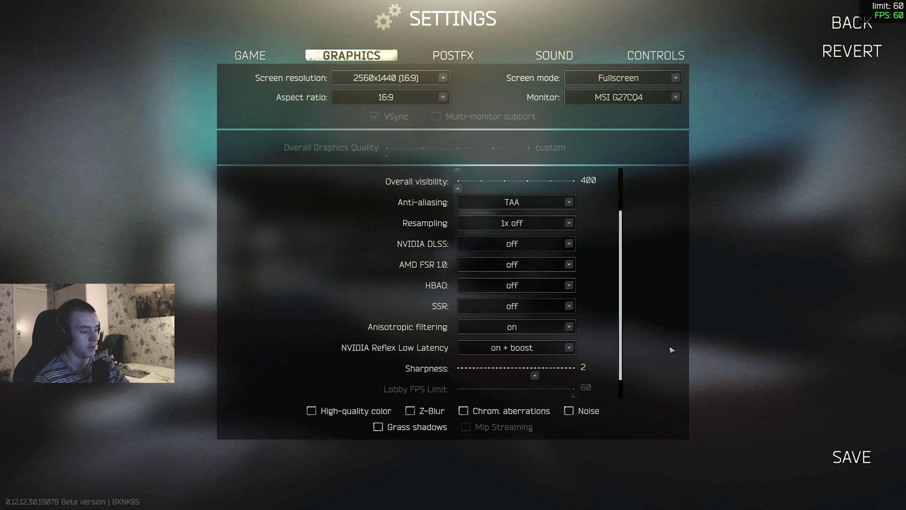
scroll(587, 329, down, 1)
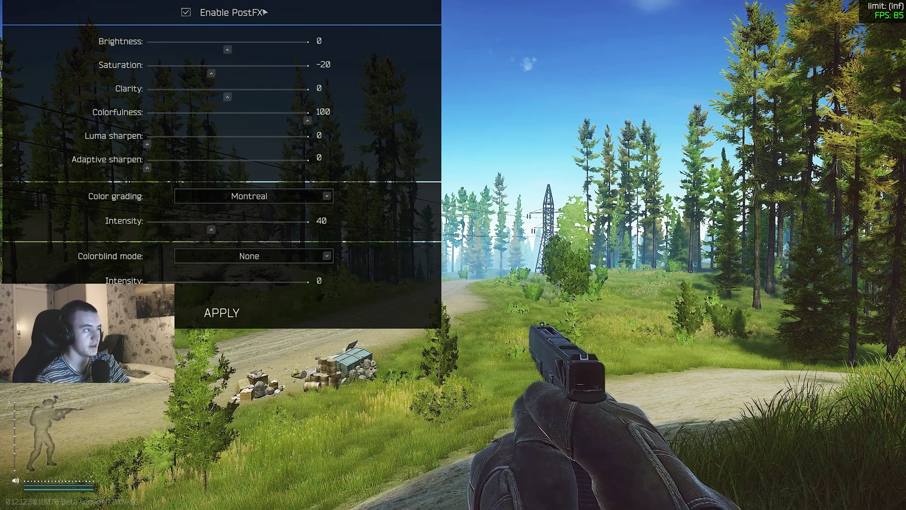
Toggle PostFX off and back on, then raise Clarity, Luma and Adaptive sharpen to 100.
click(188, 13)
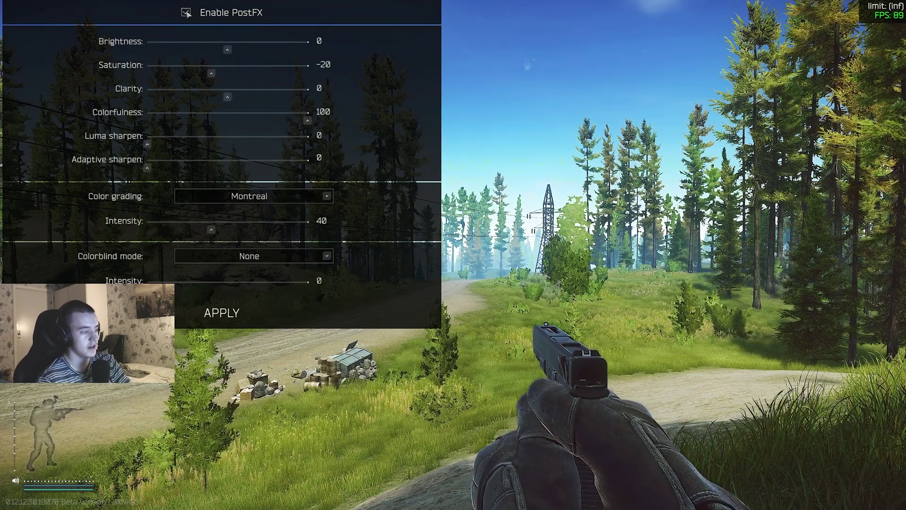
click(187, 14)
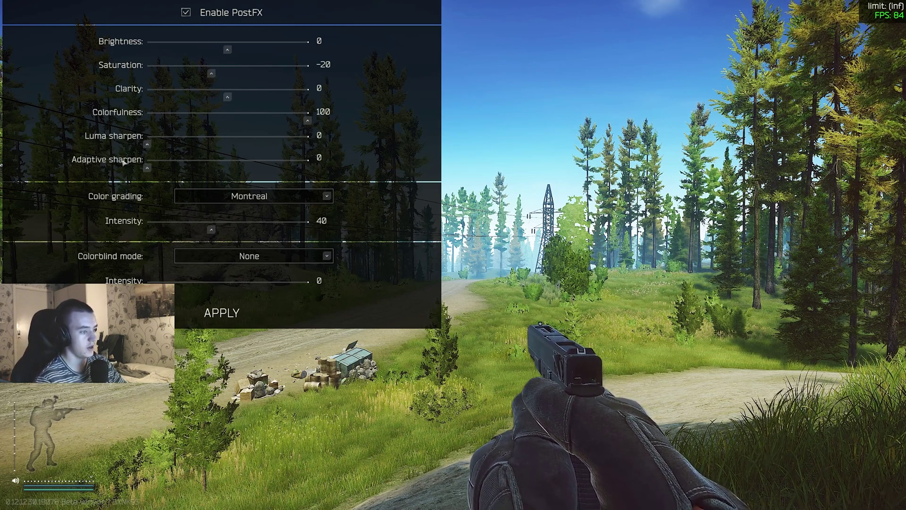
drag(229, 97, 371, 105)
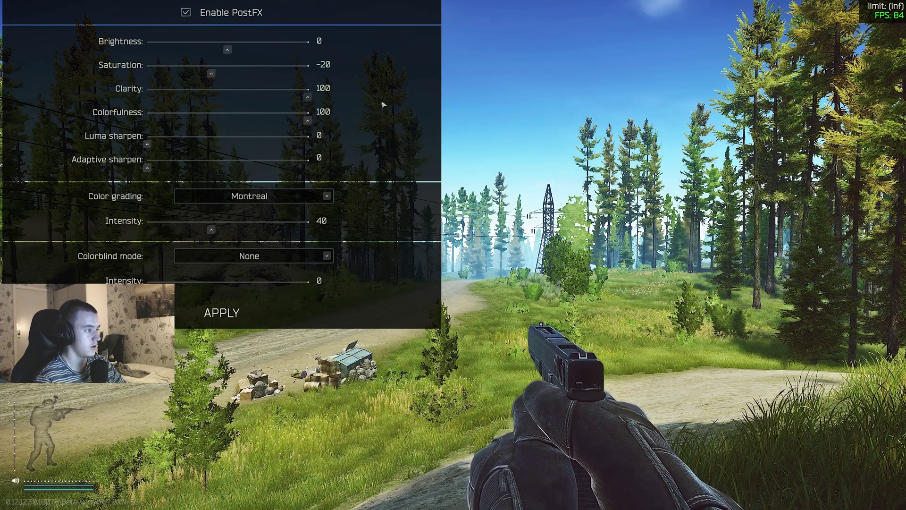
drag(150, 141, 408, 148)
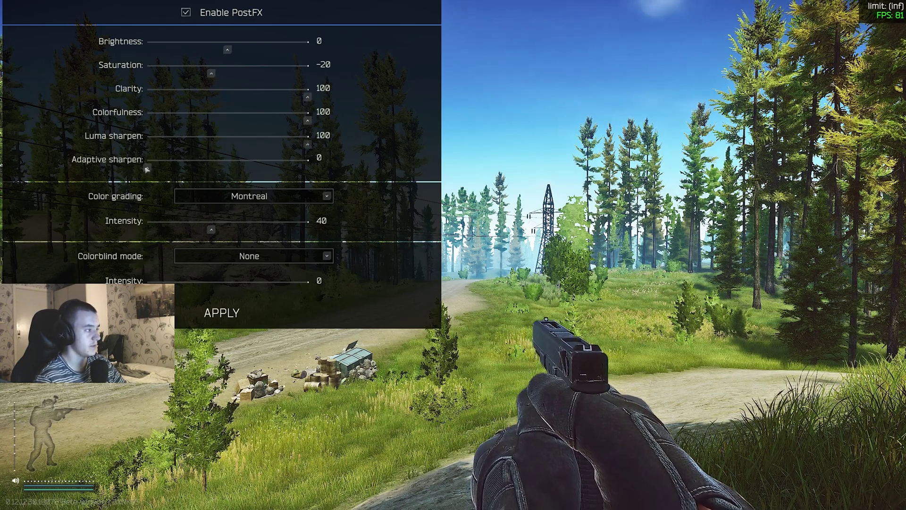
drag(146, 169, 344, 169)
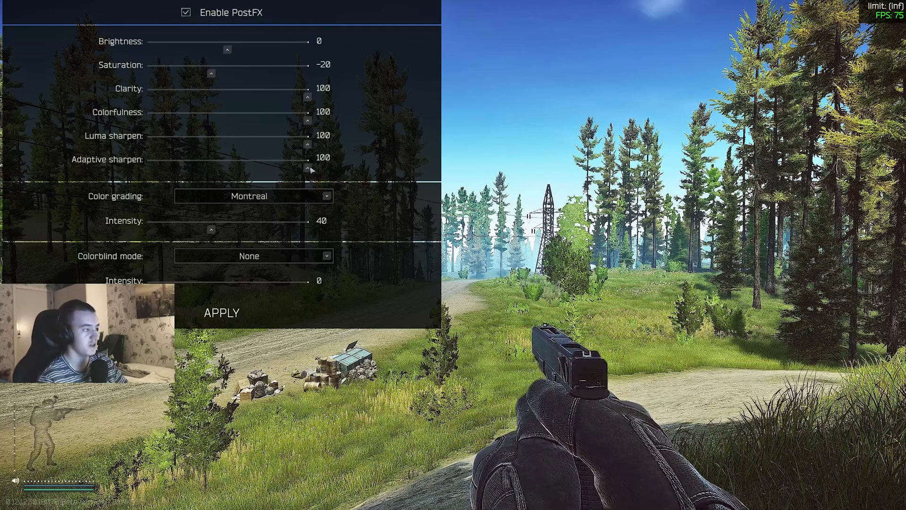
Reset Adaptive and Luma sharpen to 0 and readjust the Clarity slider.
drag(310, 170, 146, 169)
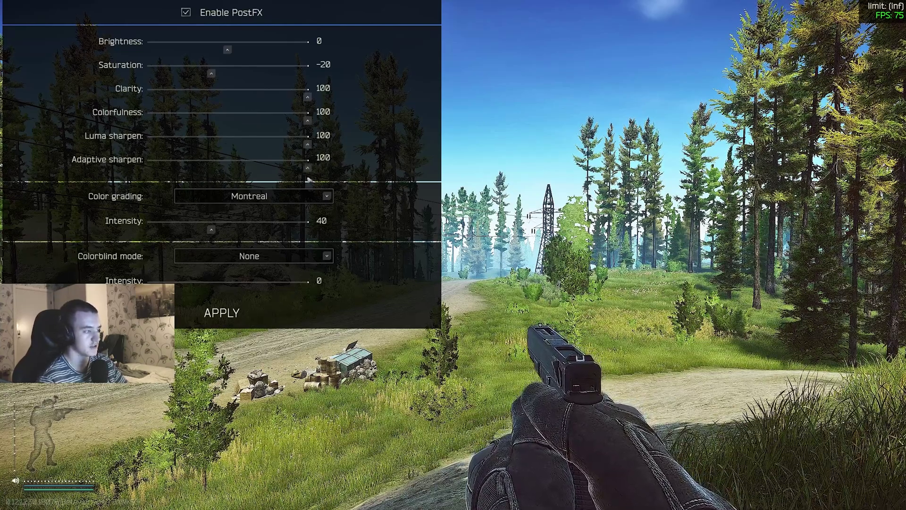
drag(308, 145, 147, 144)
drag(308, 97, 410, 125)
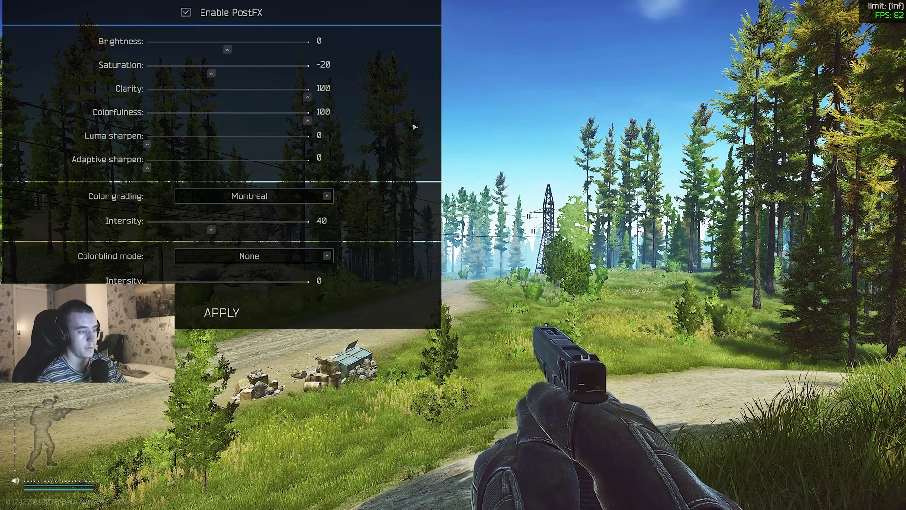
drag(307, 97, 200, 97)
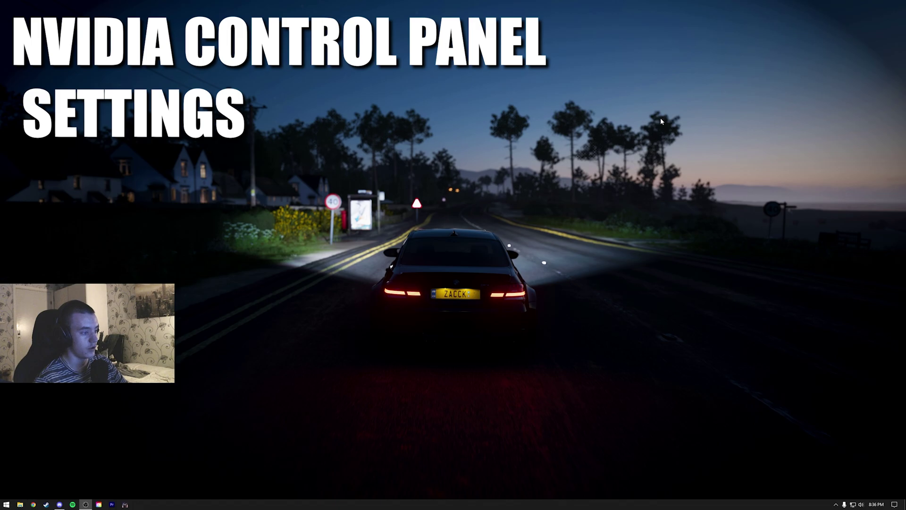
Open NVIDIA Control Panel from the desktop and set the PhysX processor to RTX 2070 SUPER.
right_click(365, 166)
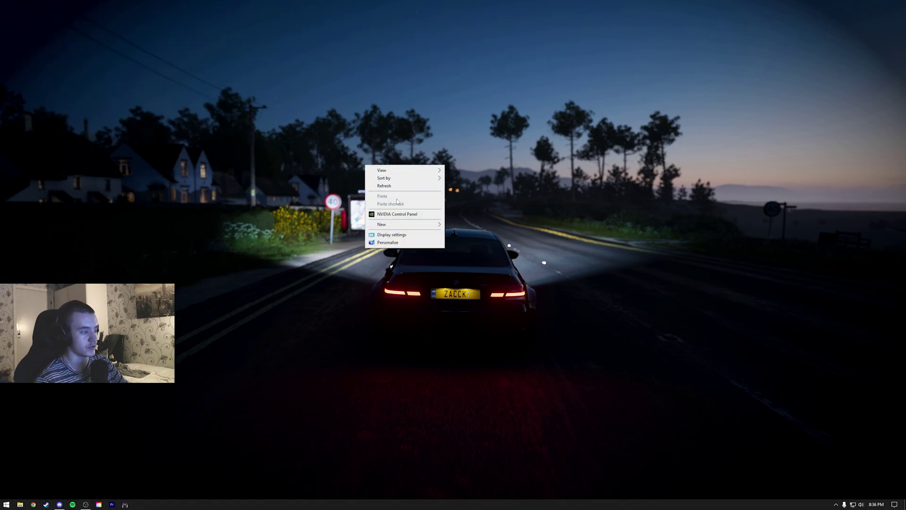
click(400, 214)
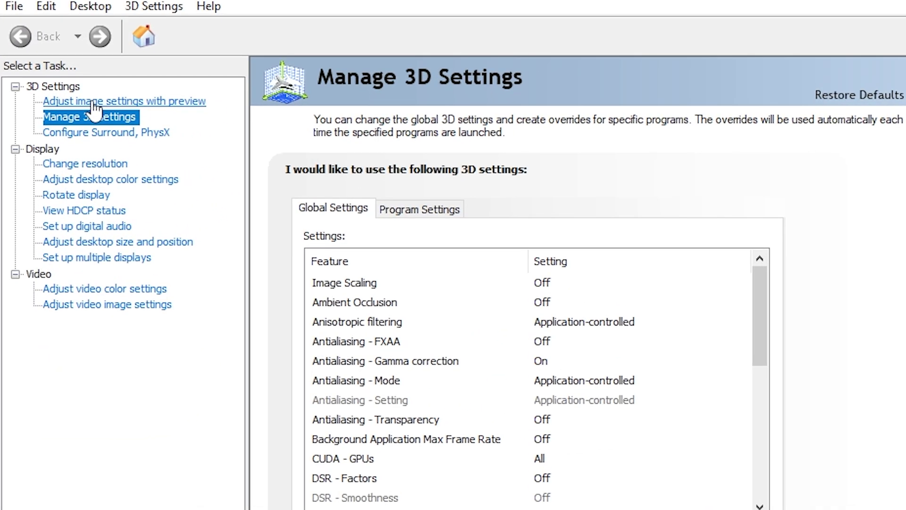
click(94, 101)
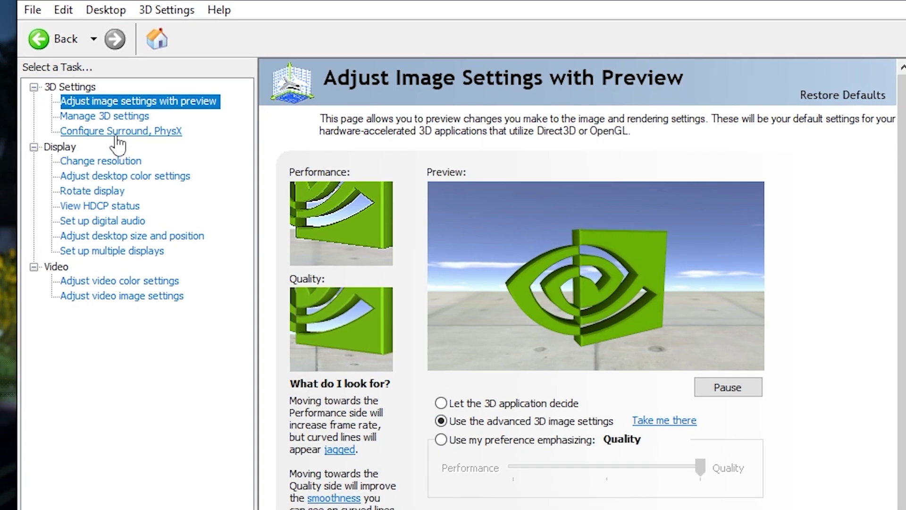
click(101, 133)
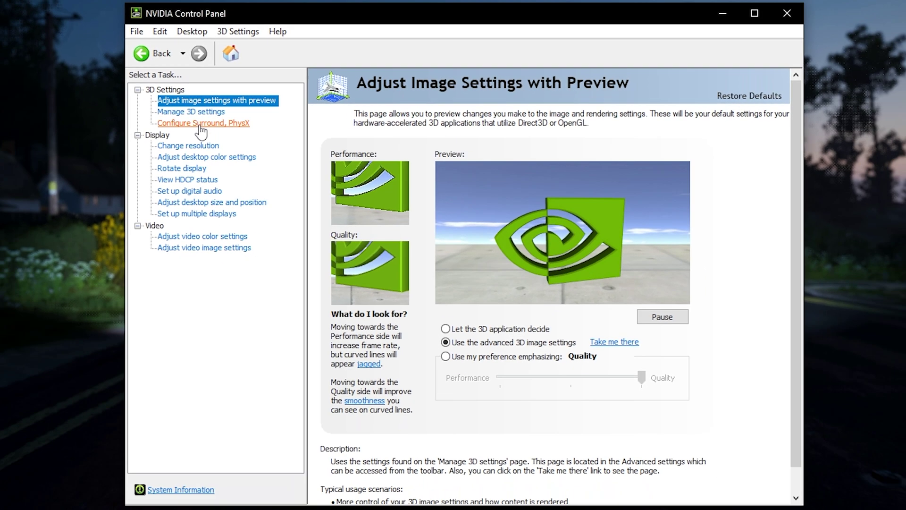
click(624, 203)
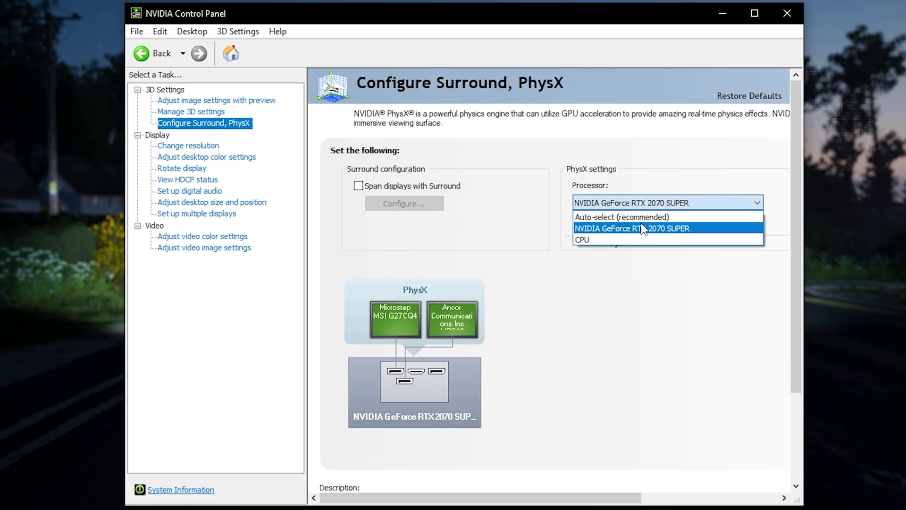
click(641, 230)
Show Manage 3D Settings program settings for Escape From Tarkov.
click(188, 113)
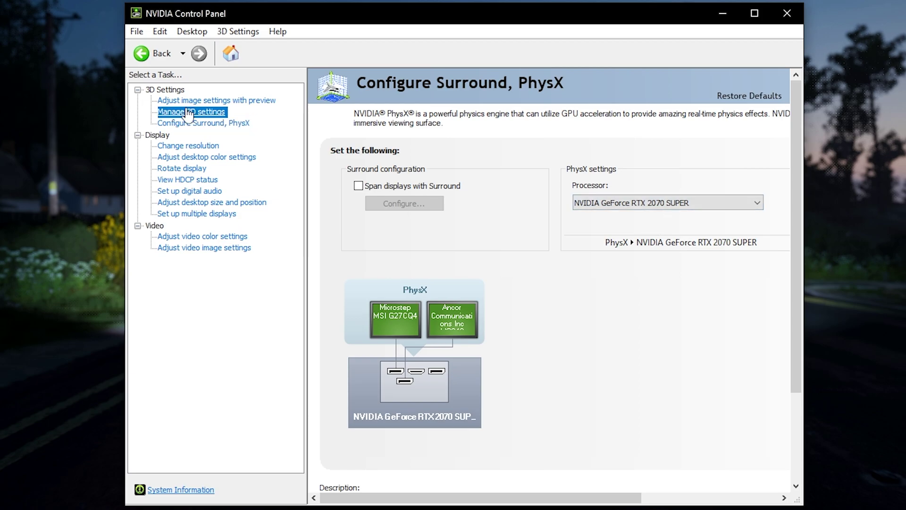
click(420, 178)
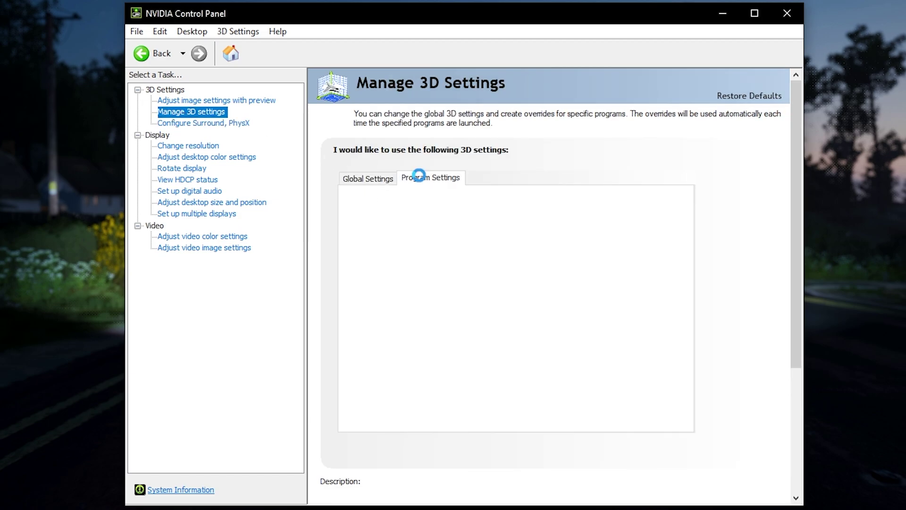
click(462, 217)
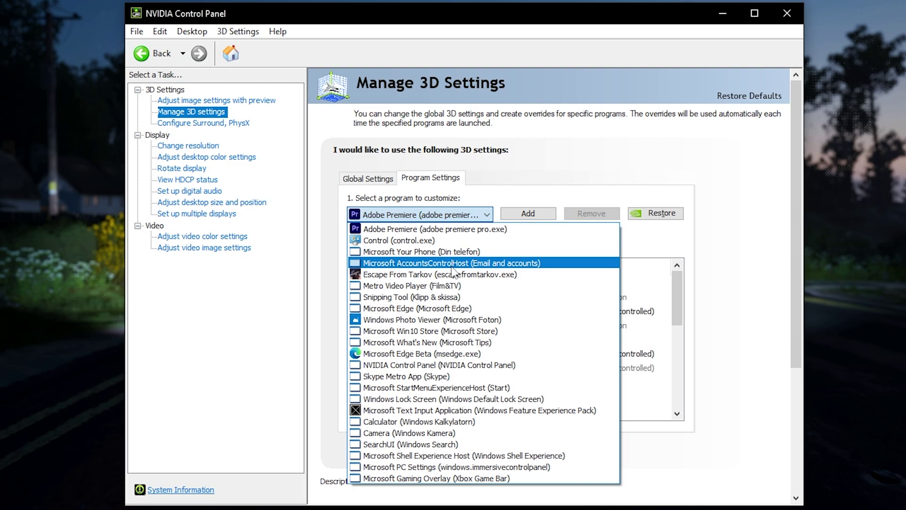
click(430, 278)
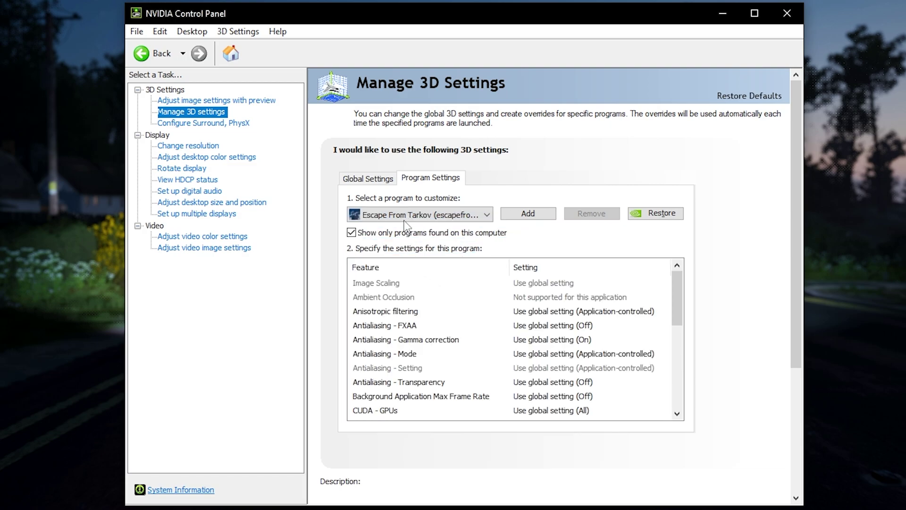
Start adding a program and browse the Spel (D:) drive for its executable.
click(527, 219)
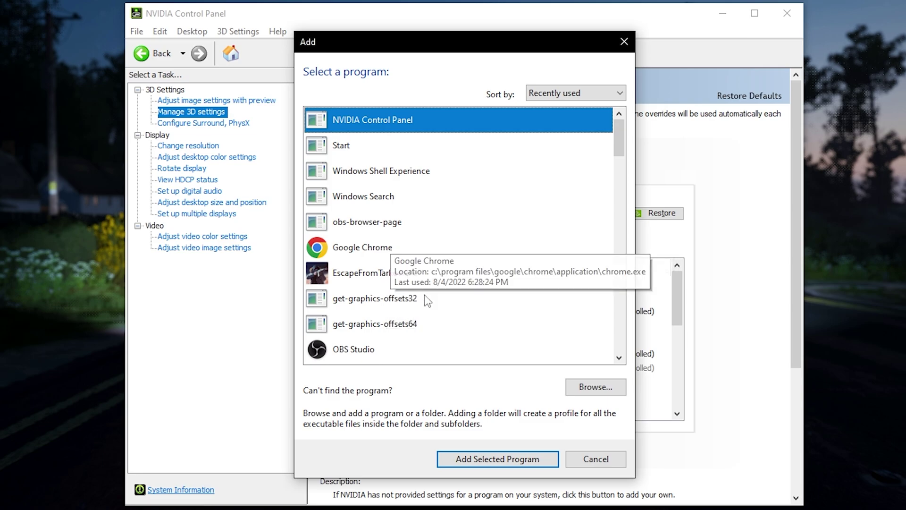
click(588, 390)
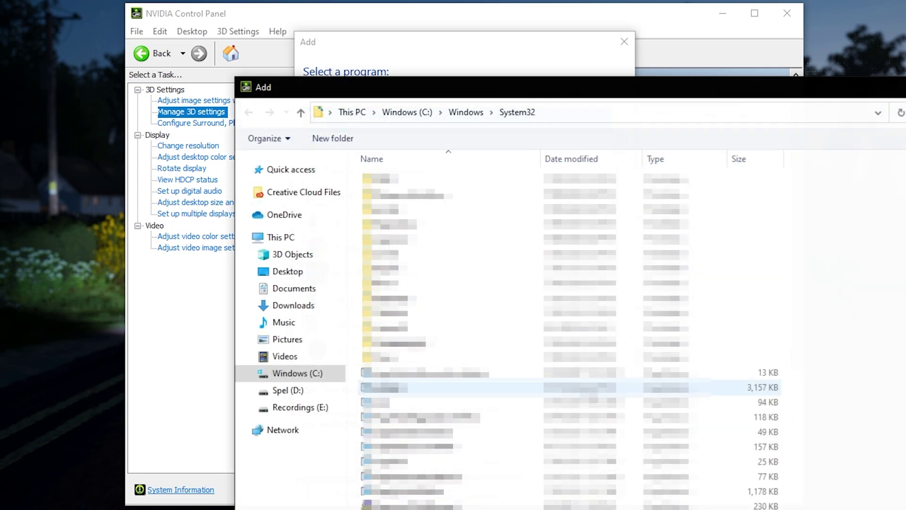
click(288, 390)
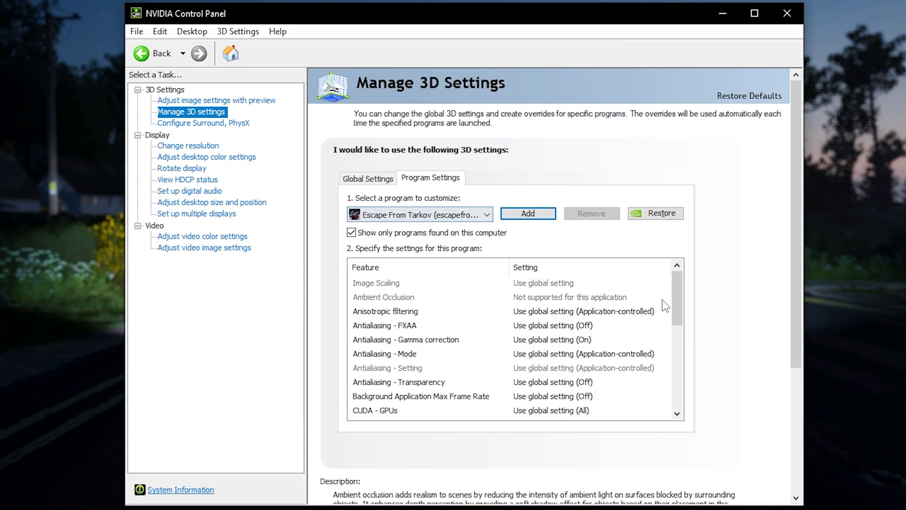
scroll(665, 305, down, 8)
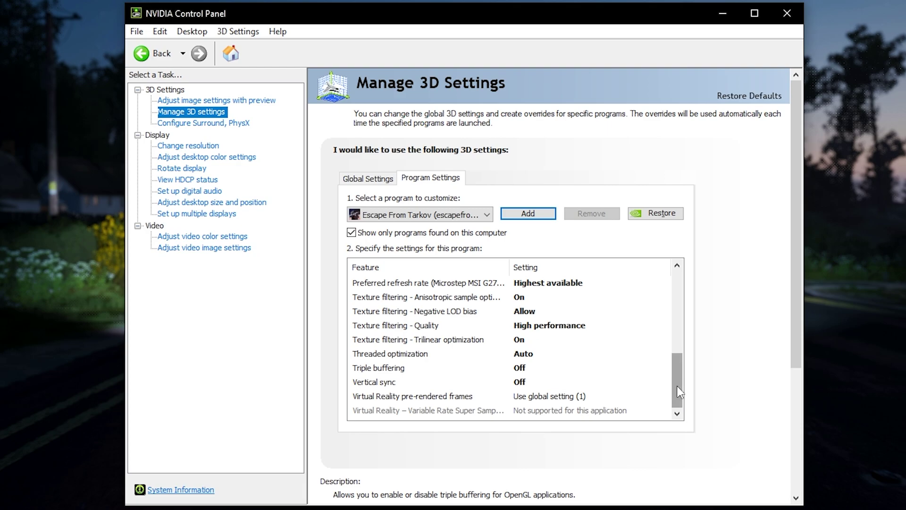
drag(677, 385, 682, 357)
mouse_move(602, 341)
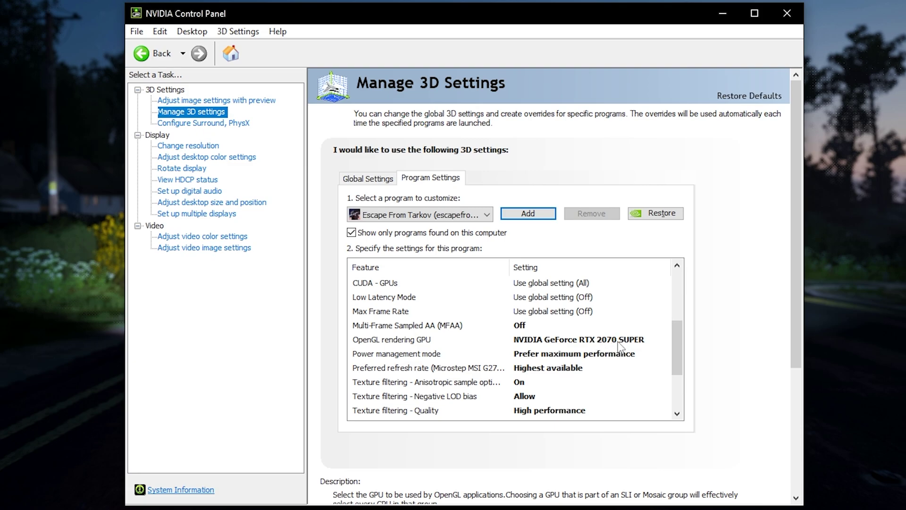
click(606, 341)
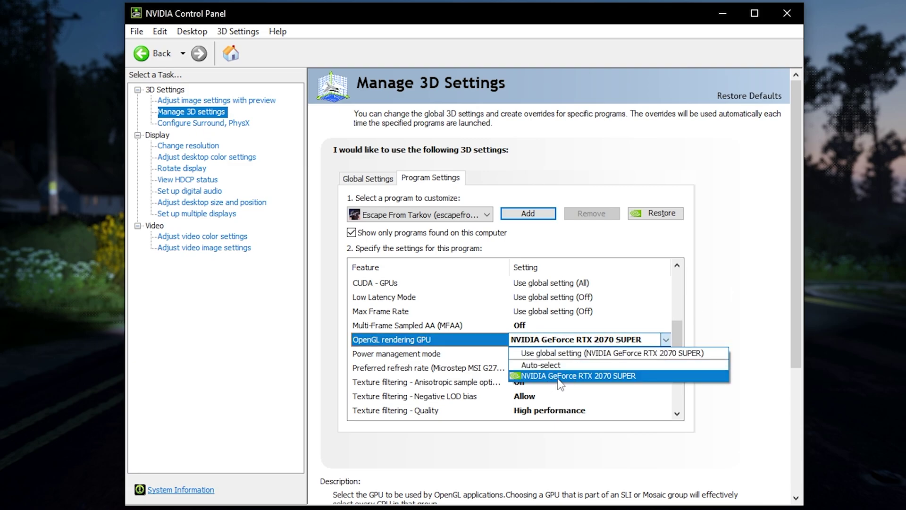
click(677, 351)
drag(678, 352, 685, 295)
Check 165Hz, then view desktop colour: brightness 50%, contrast 65%, gamma 1.20, vibrance 90%.
click(198, 146)
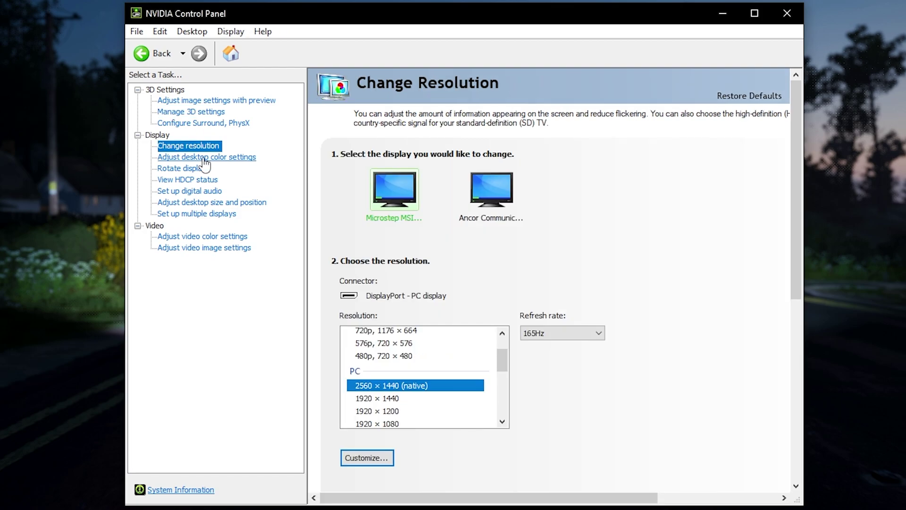
click(205, 158)
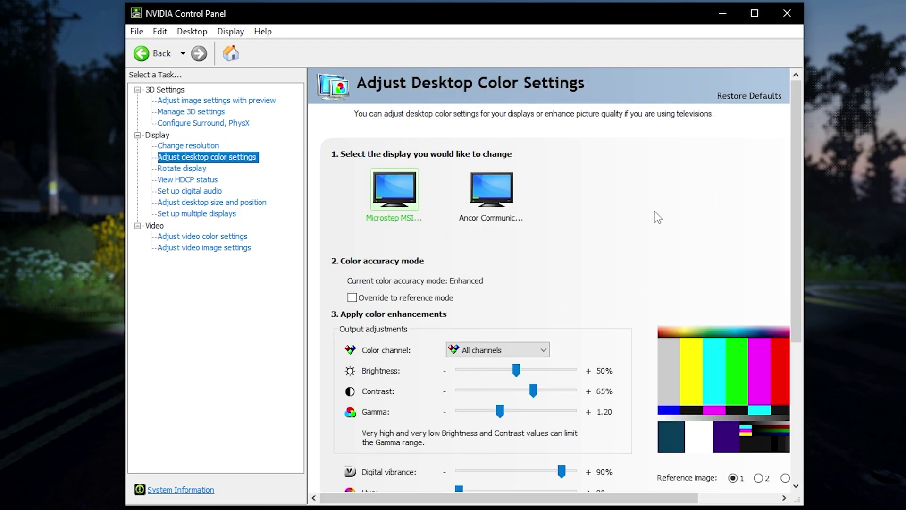
scroll(641, 242, down, 2)
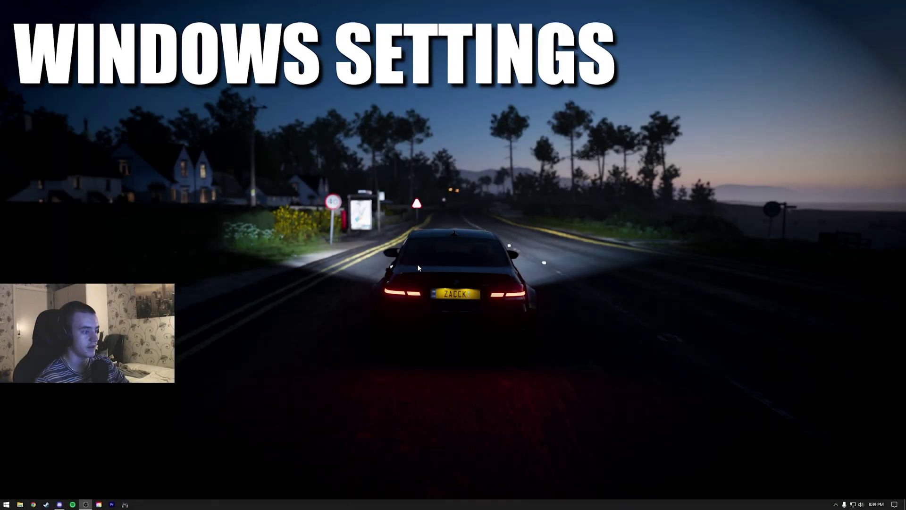
Set Display 2's monitor refresh rate to 165 Hertz in the display adapter properties.
right_click(418, 265)
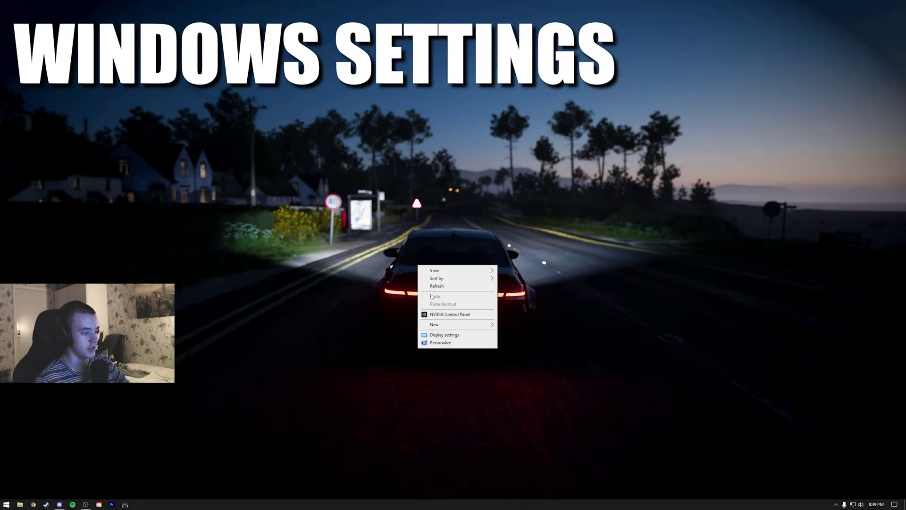
click(444, 335)
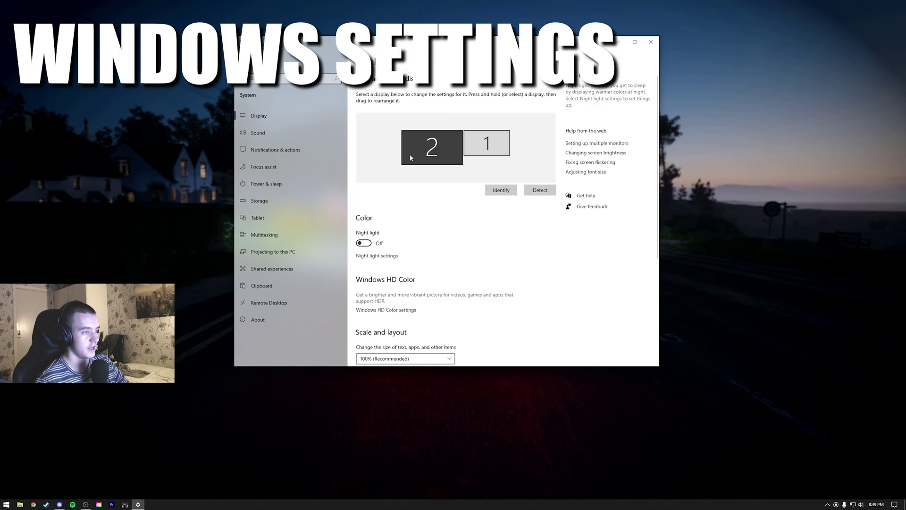
scroll(413, 152, down, 3)
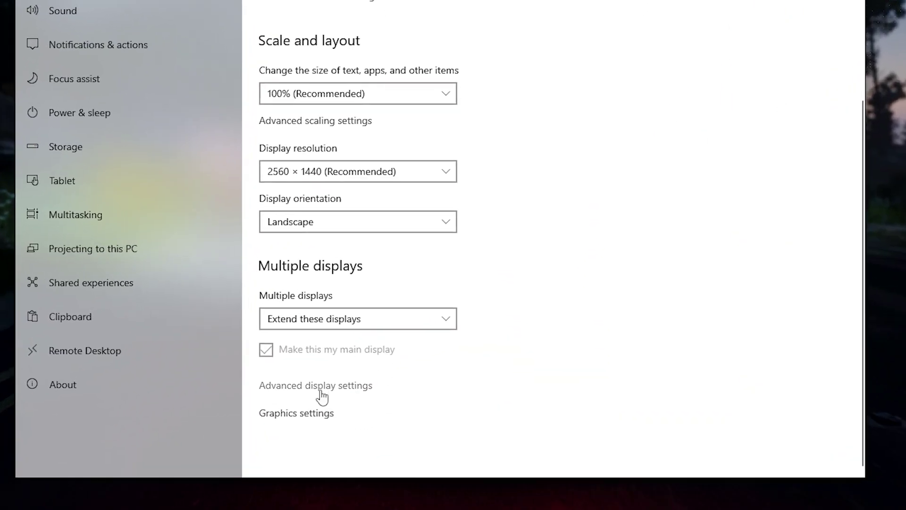
click(367, 360)
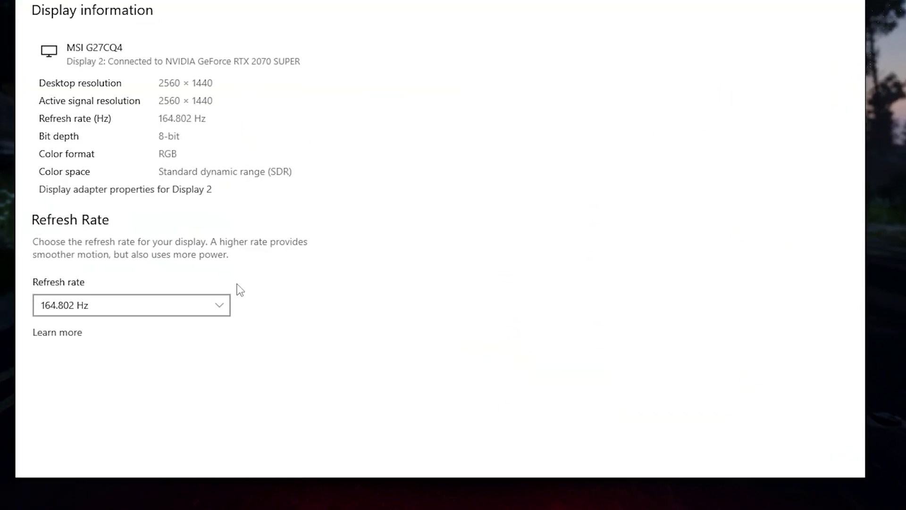
click(76, 190)
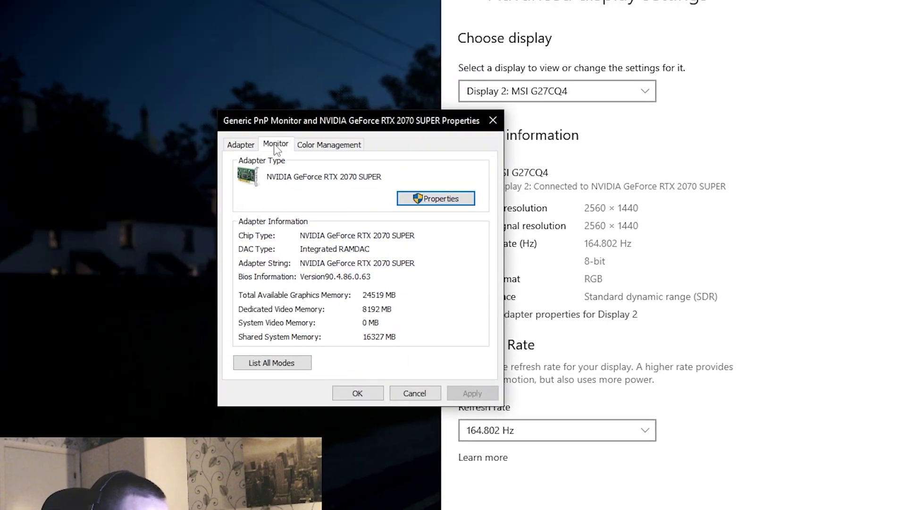
click(276, 146)
click(314, 258)
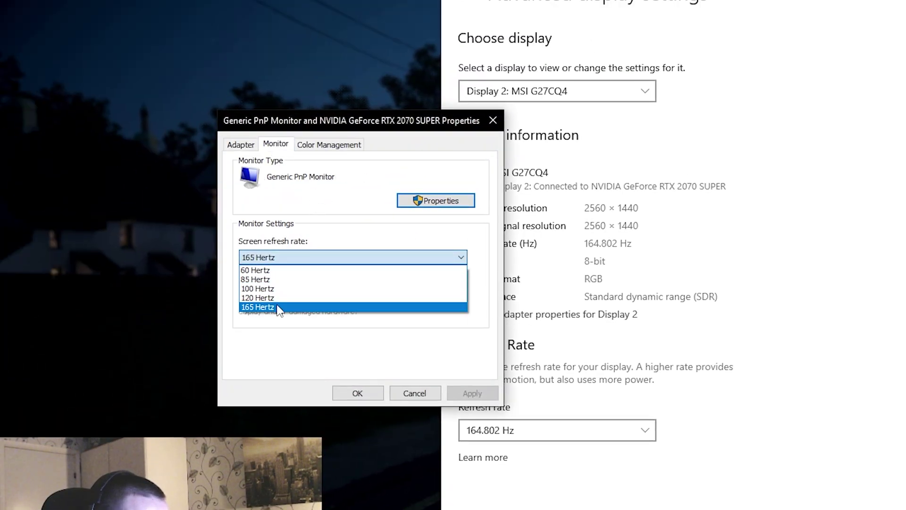
click(286, 308)
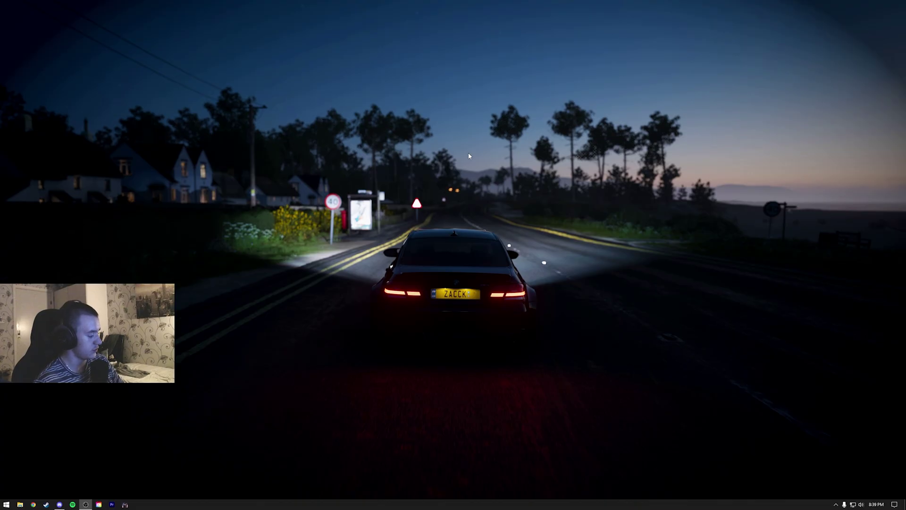
Search 'powe' in Start and switch the Windows power plan to High performance.
key(super)
text(power)
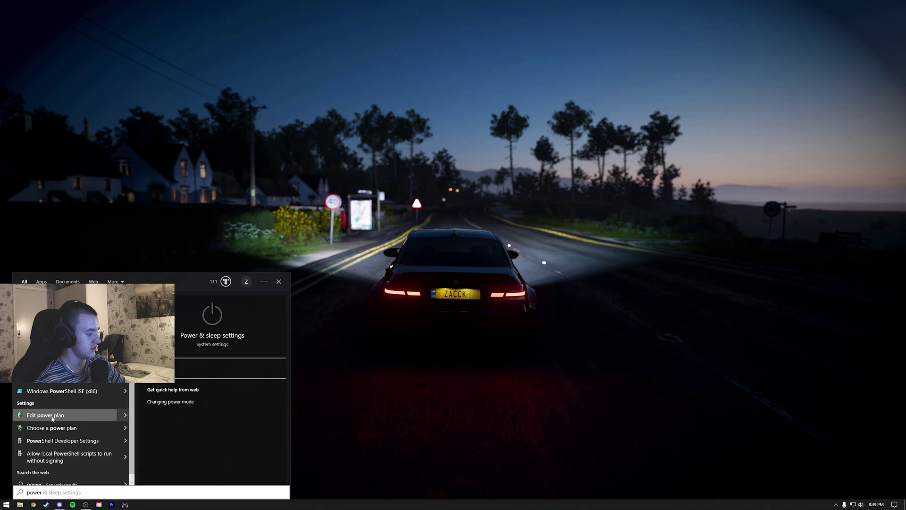
click(47, 415)
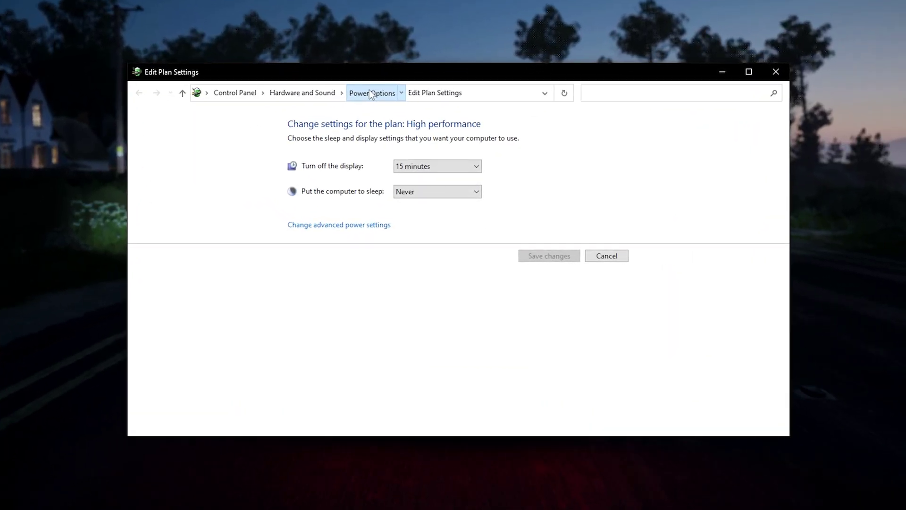
click(404, 158)
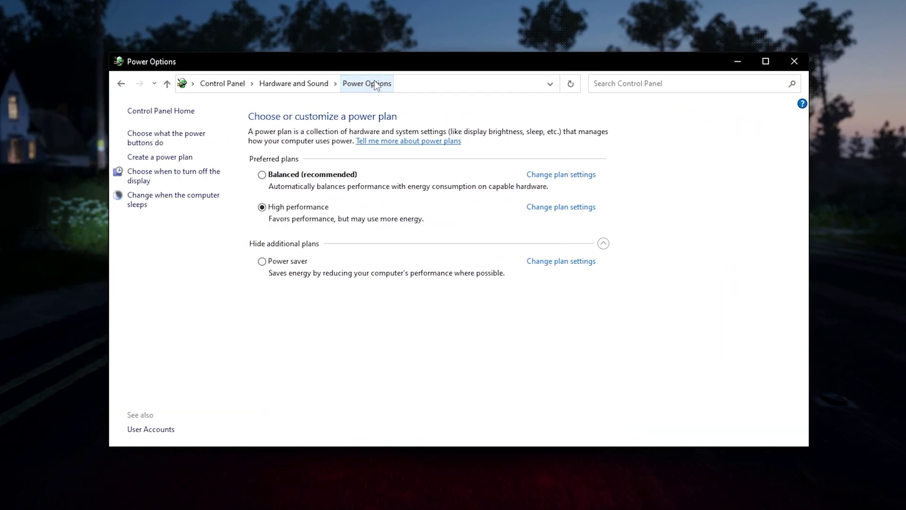
click(262, 207)
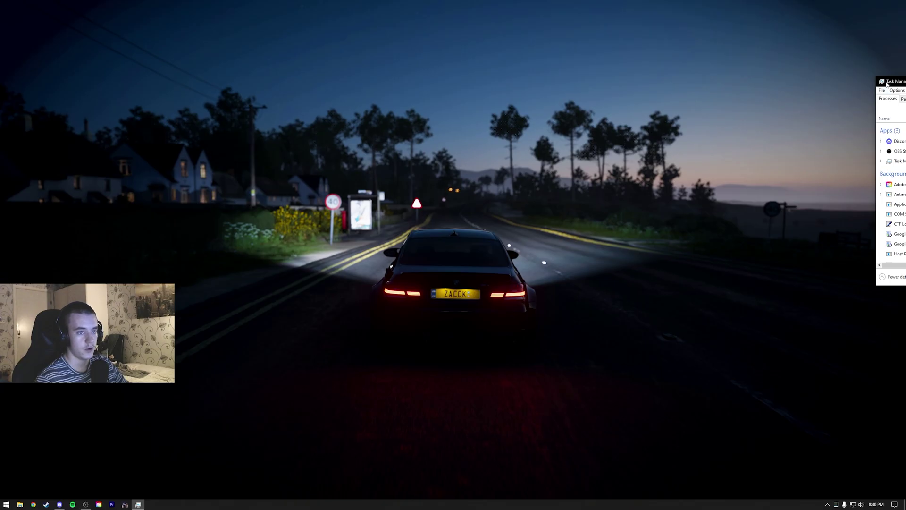
Centre Task Manager, show the Details list, and bring up the priority options for Discord.exe.
drag(887, 81, 328, 154)
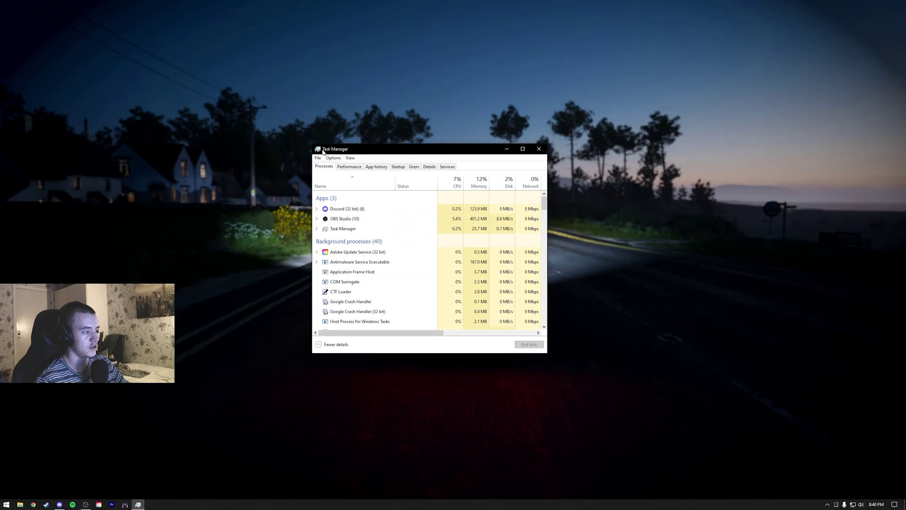
click(435, 169)
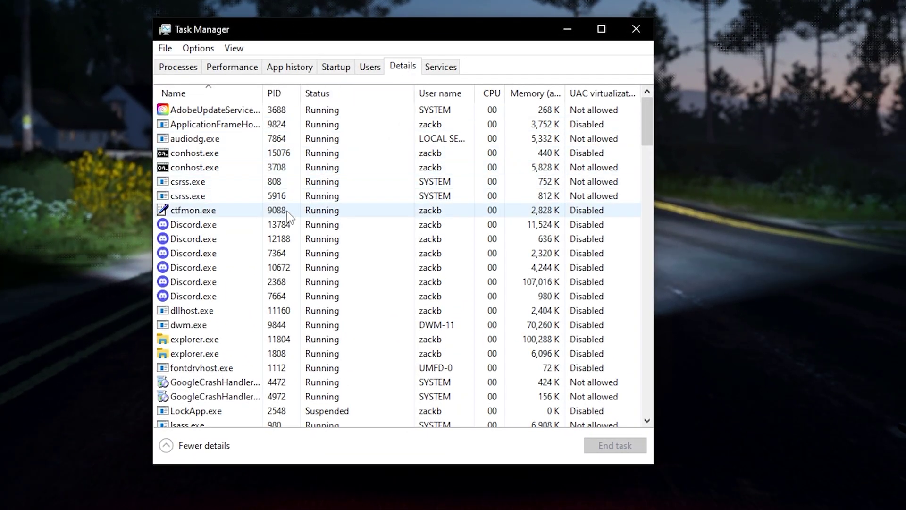
right_click(213, 225)
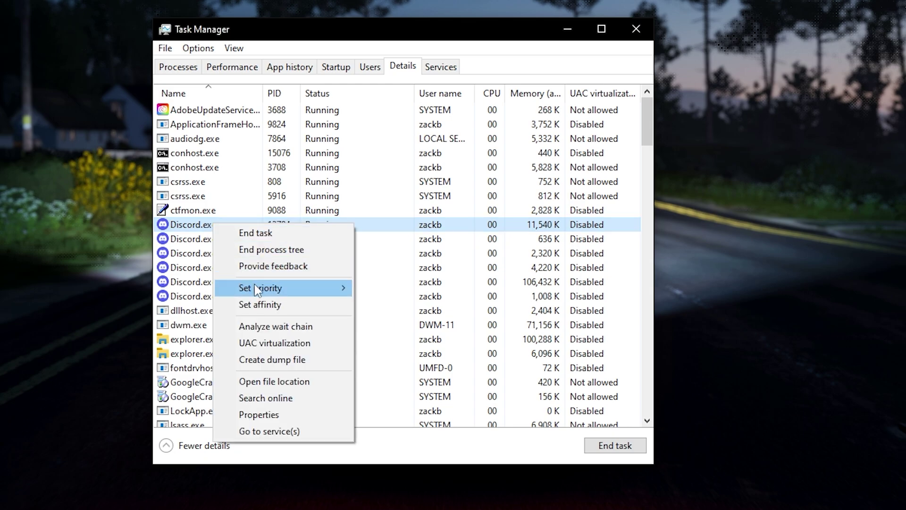
mouse_move(264, 290)
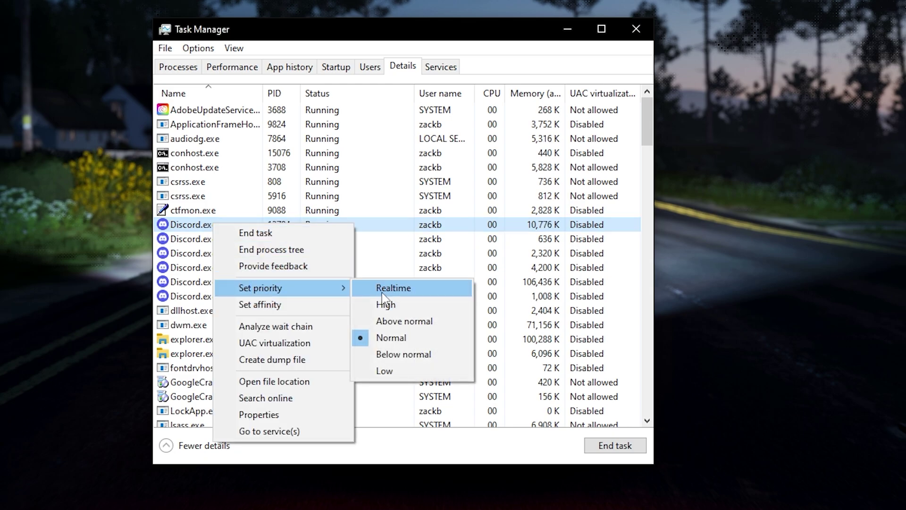